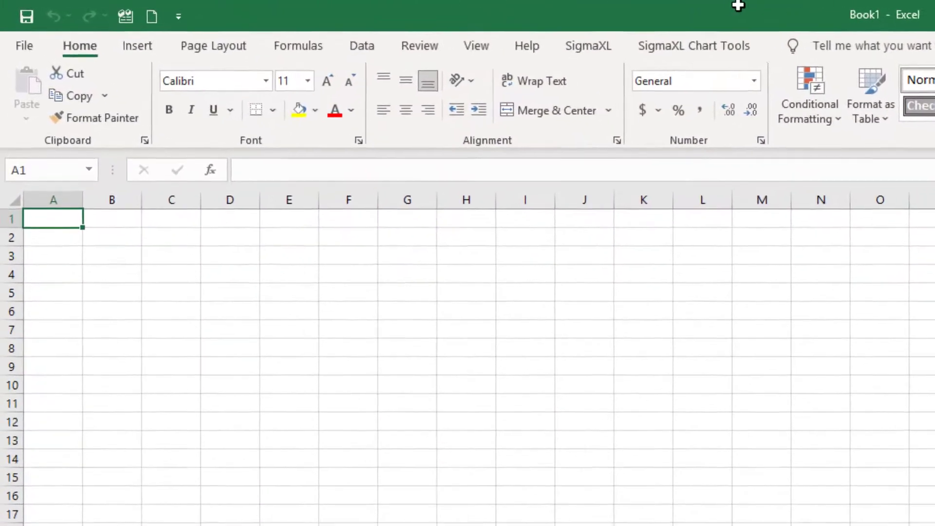
Step: Create a new SigmaXL response surface design: 2 factors, 10-run CCD, 2 replicates blocked, face-centered axial points
{"action": "left_click", "coordinate": [594, 50]}
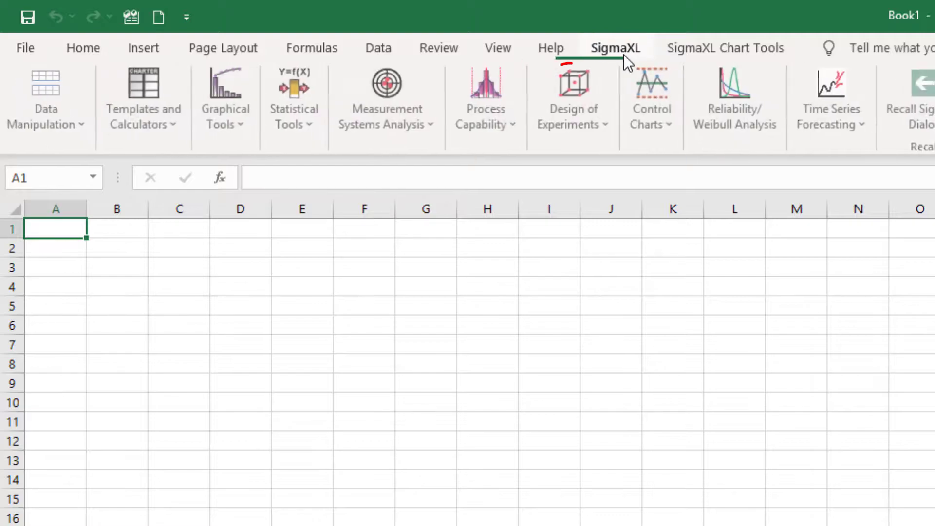
{"action": "left_click", "coordinate": [599, 128]}
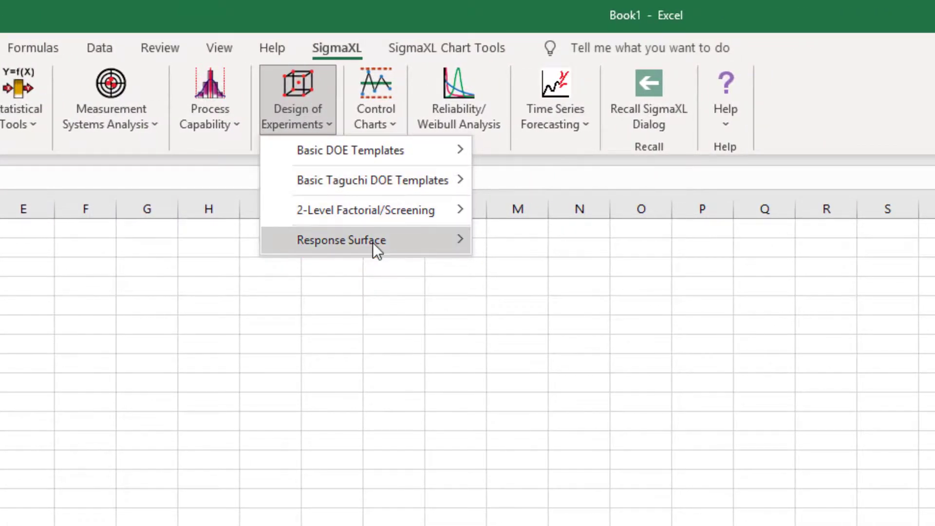
{"action": "mouse_move", "coordinate": [428, 243]}
{"action": "left_click", "coordinate": [532, 254]}
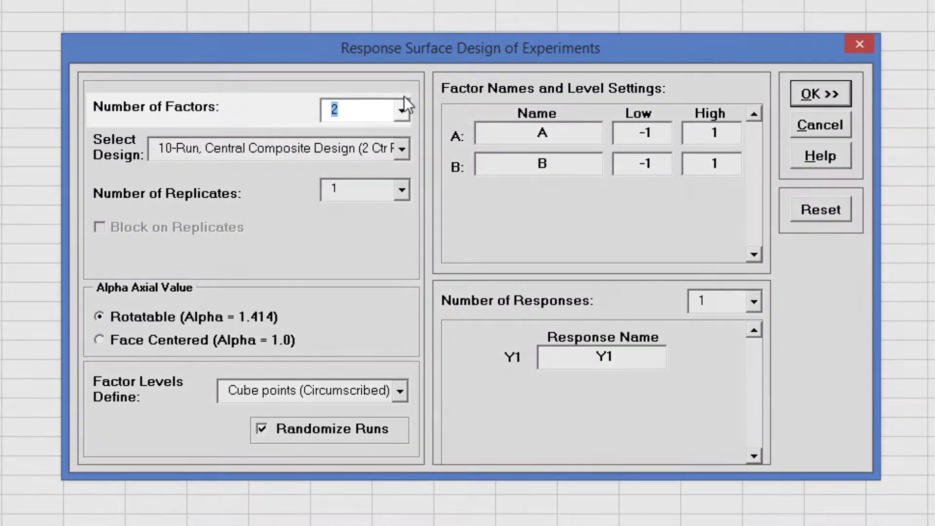
{"action": "left_click", "coordinate": [401, 111]}
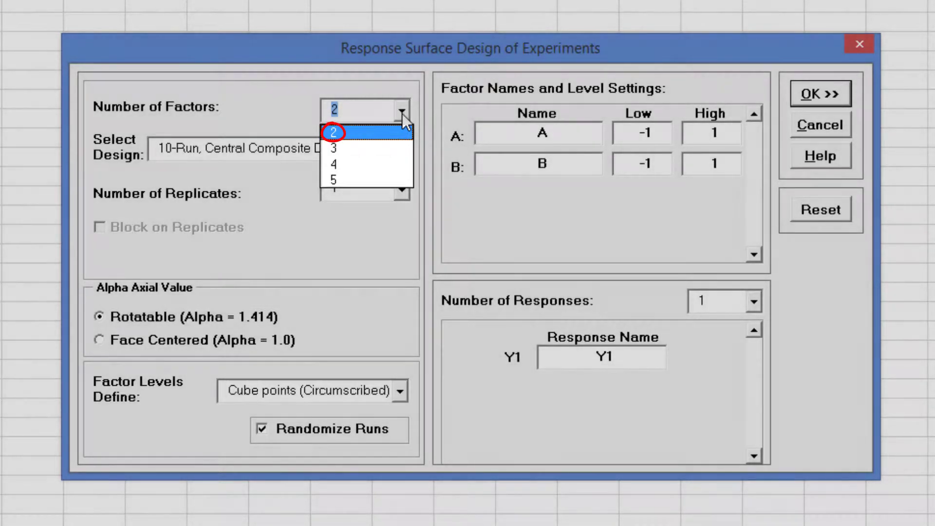
{"action": "left_click", "coordinate": [378, 134]}
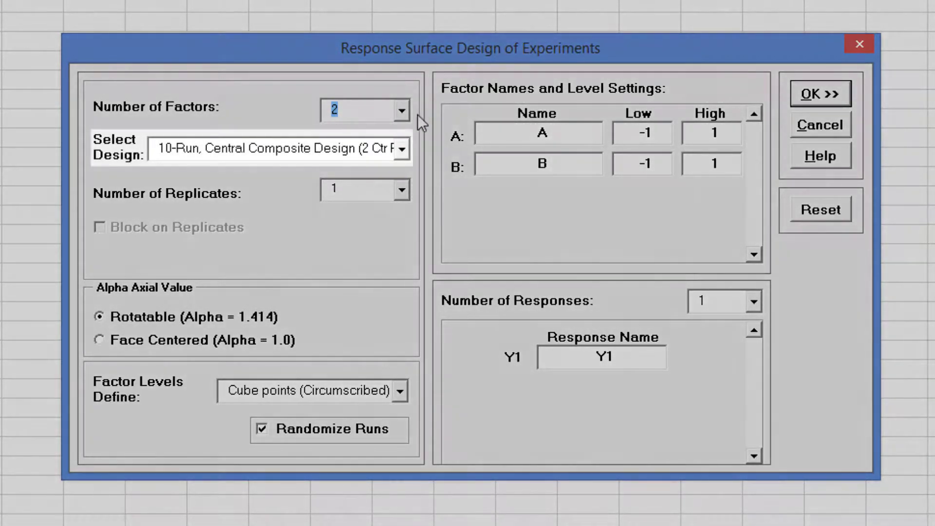
{"action": "left_click", "coordinate": [404, 150]}
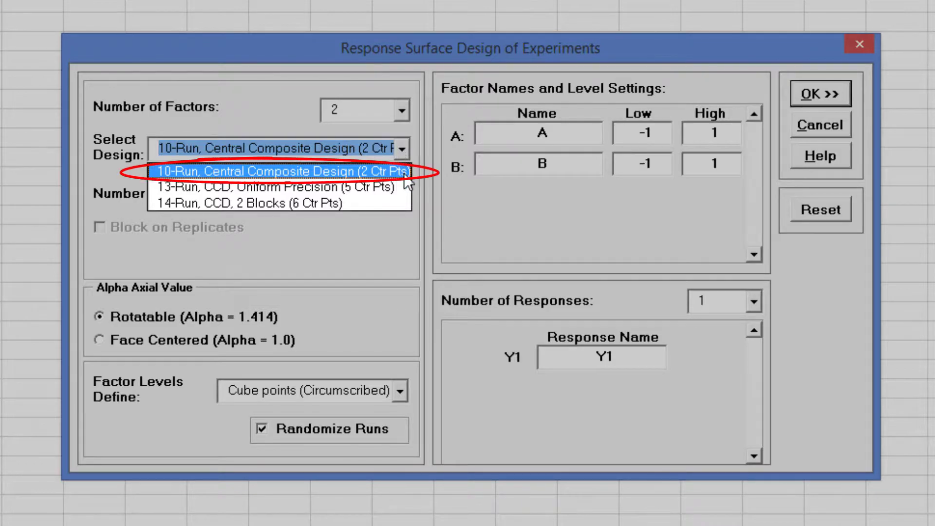
{"action": "left_click", "coordinate": [431, 190]}
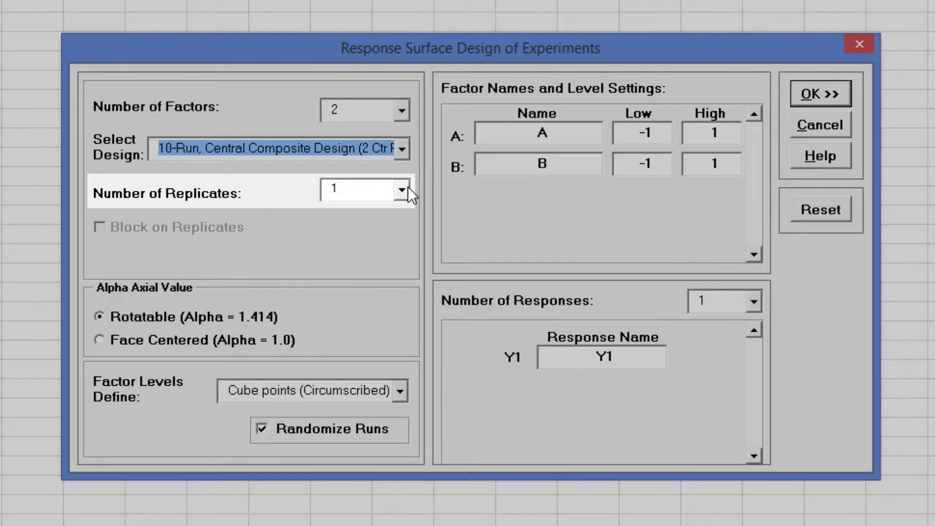
{"action": "left_click", "coordinate": [408, 188]}
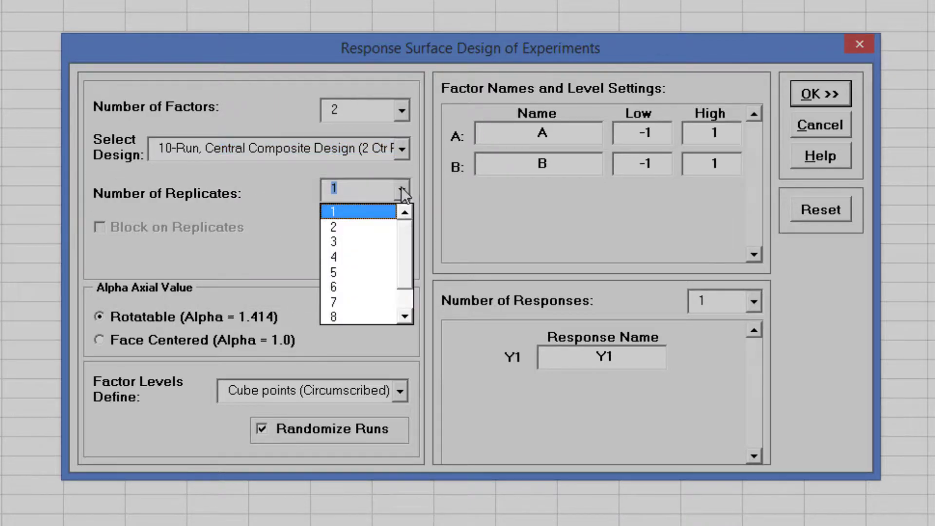
{"action": "left_click", "coordinate": [380, 226]}
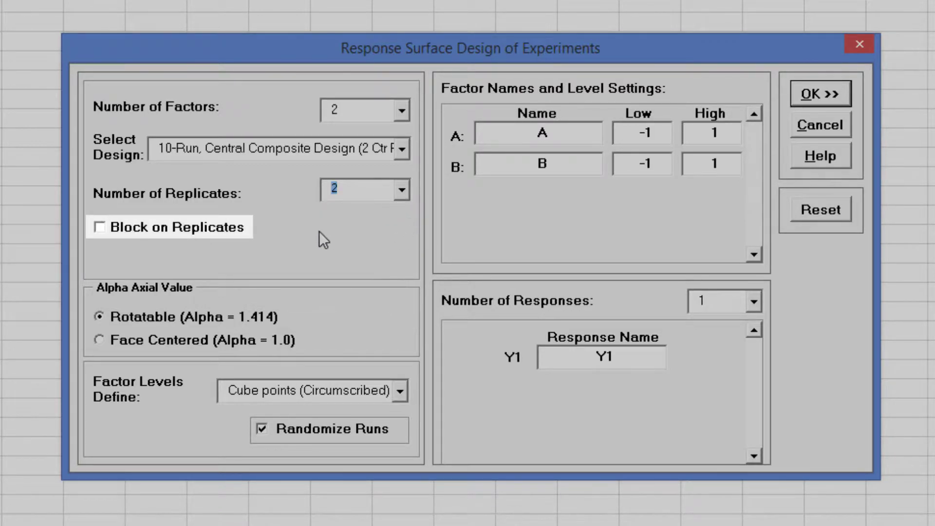
{"action": "left_click", "coordinate": [230, 232]}
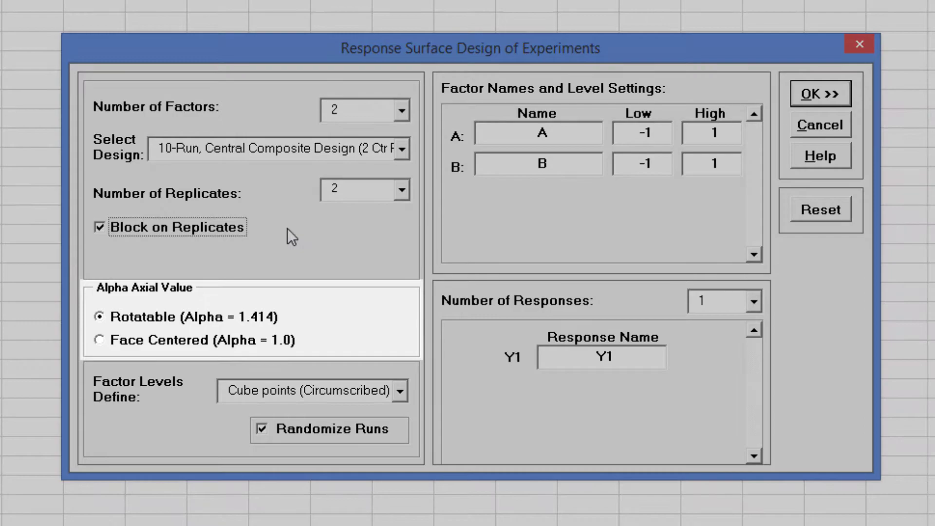
{"action": "left_click", "coordinate": [261, 343]}
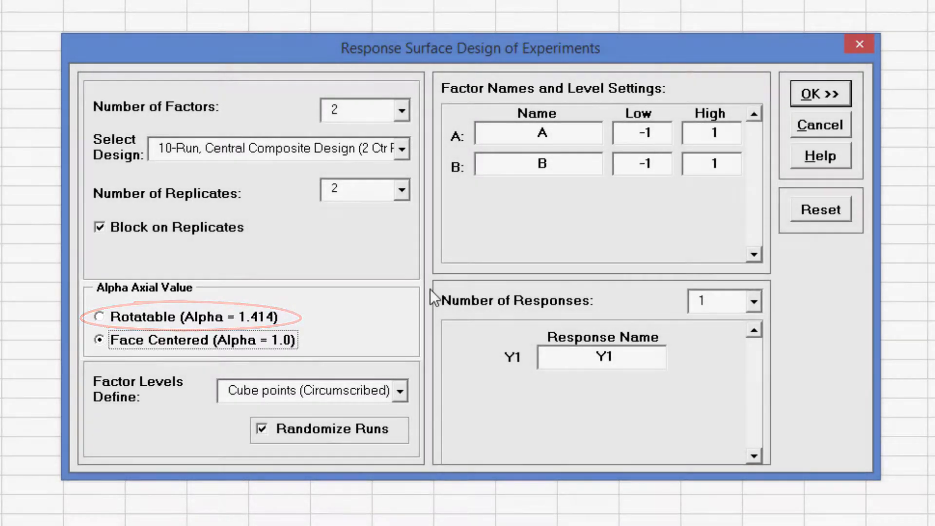
Step: Name factor A 'Bake Time' with low level 20 and high level 40
{"action": "left_click", "coordinate": [548, 137]}
{"action": "type", "text": "Bake Time"}
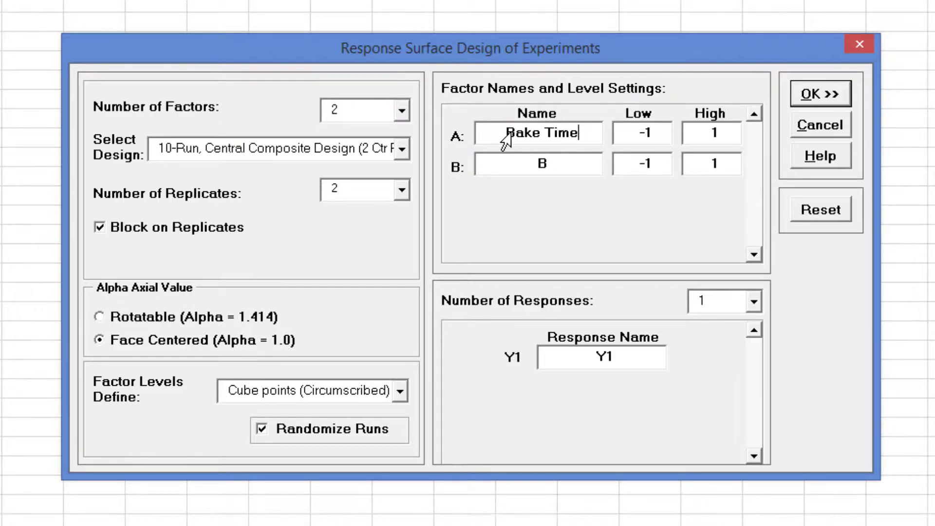
{"action": "key", "text": "Tab"}
{"action": "type", "text": "20"}
{"action": "key", "text": "Tab"}
{"action": "type", "text": "40"}
Step: Name factor B 'Oven Temp' with levels 350 to 400, and the response 'Taste Score'
{"action": "left_click", "coordinate": [542, 166]}
{"action": "type", "text": "Oven Temp"}
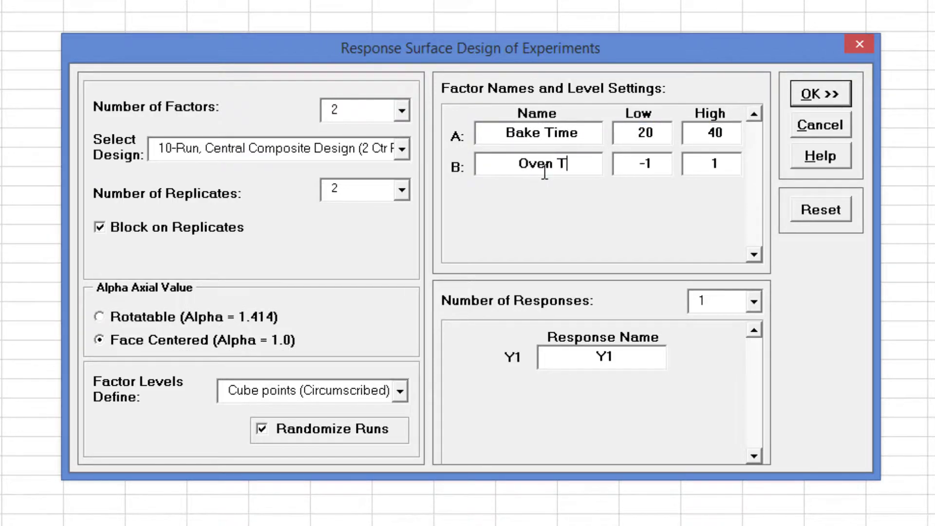
{"action": "key", "text": "Tab"}
{"action": "type", "text": "350"}
{"action": "key", "text": "Tab"}
{"action": "type", "text": "400"}
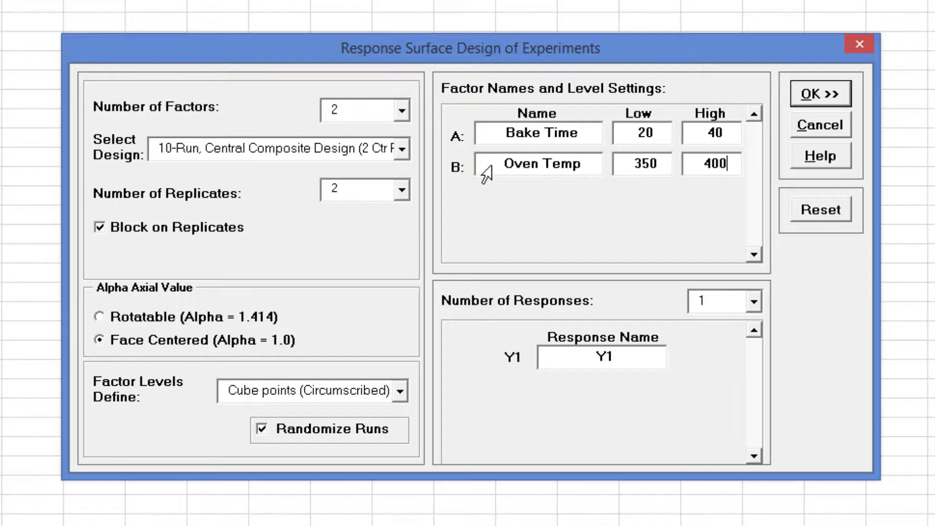
{"action": "key", "text": "Tab"}
{"action": "type", "text": "Taste Score"}
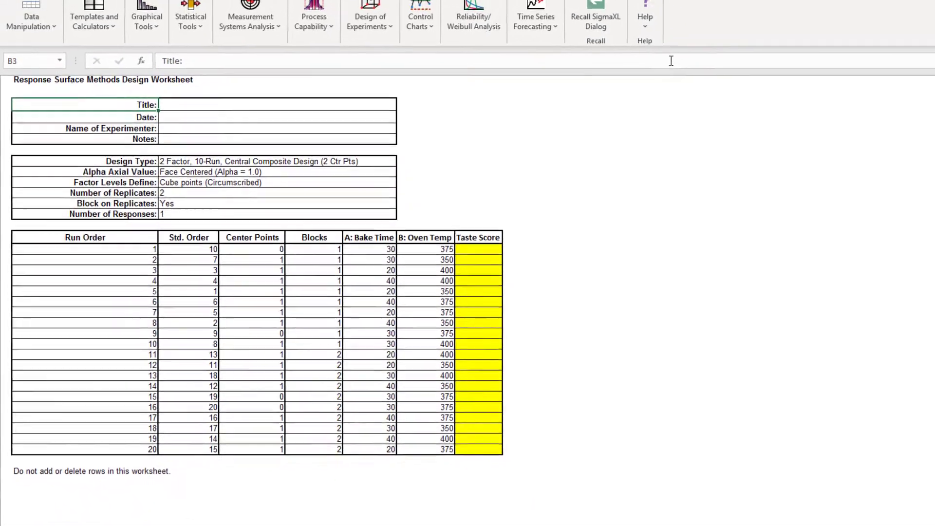
Step: Open RSM Example - Cake Bake.xlsx from SigmaXL's sample data folder
{"action": "left_click", "coordinate": [646, 9]}
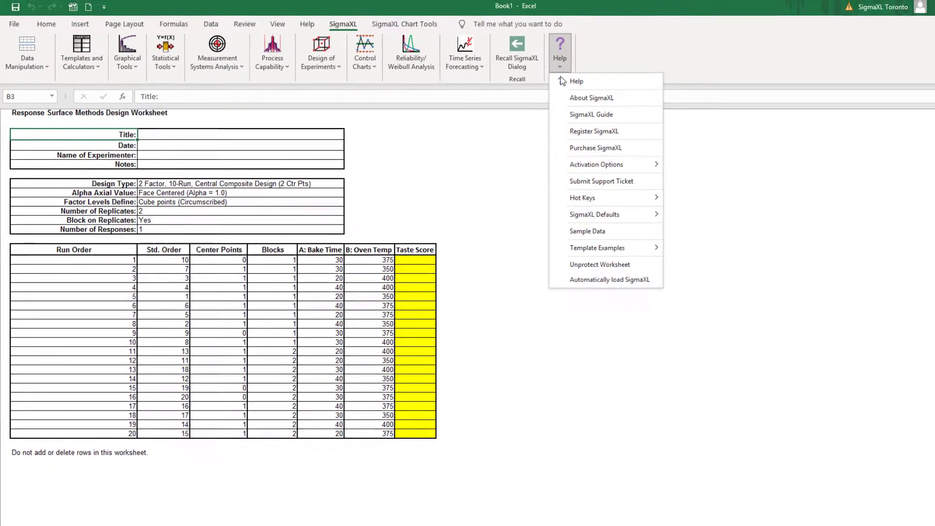
{"action": "key", "text": "Escape"}
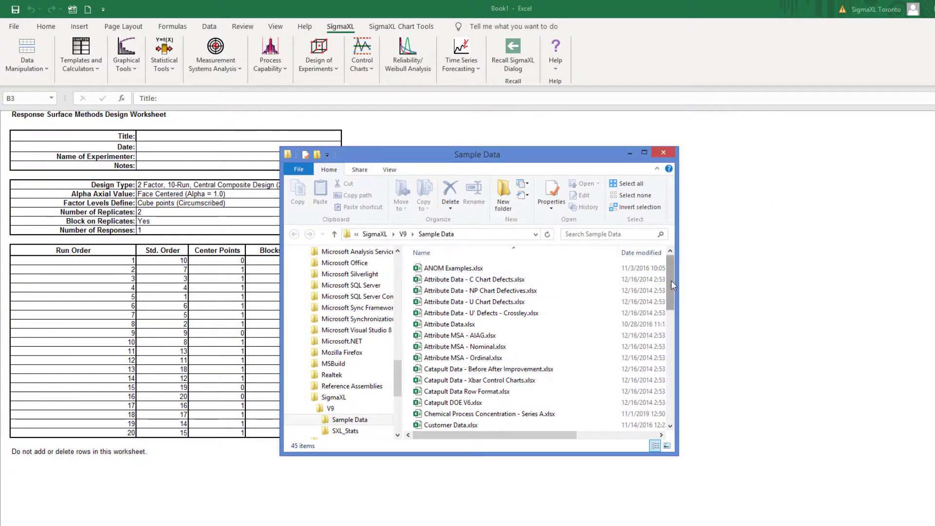
{"action": "left_click_drag", "start_coordinate": [671, 283], "coordinate": [675, 381]}
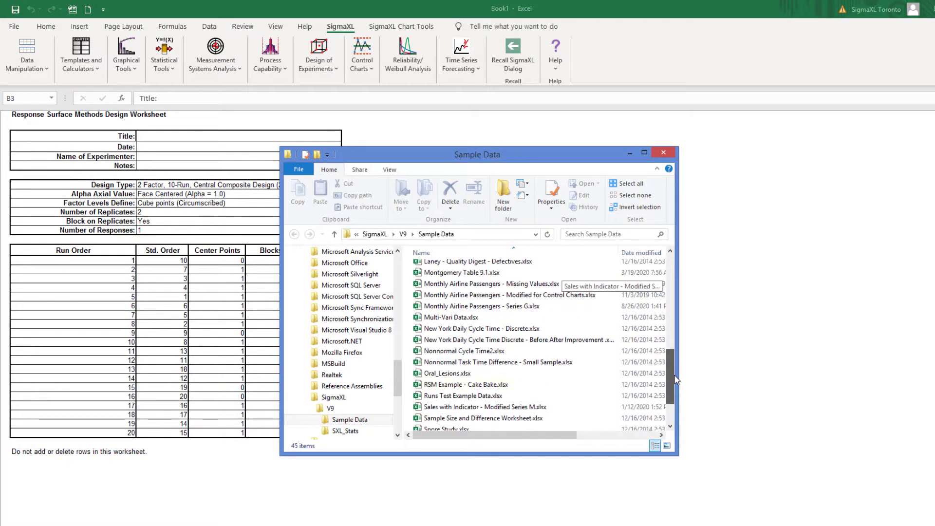
{"action": "double_click", "coordinate": [530, 384]}
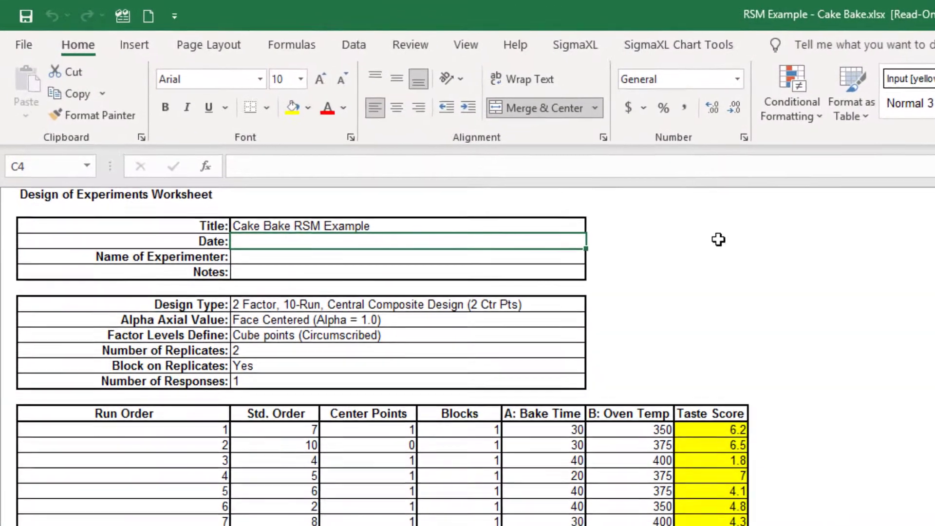
Step: Run SigmaXL's Analyze Response Surface Design on Taste Score, keeping all terms and blocks
{"action": "left_click", "coordinate": [594, 50]}
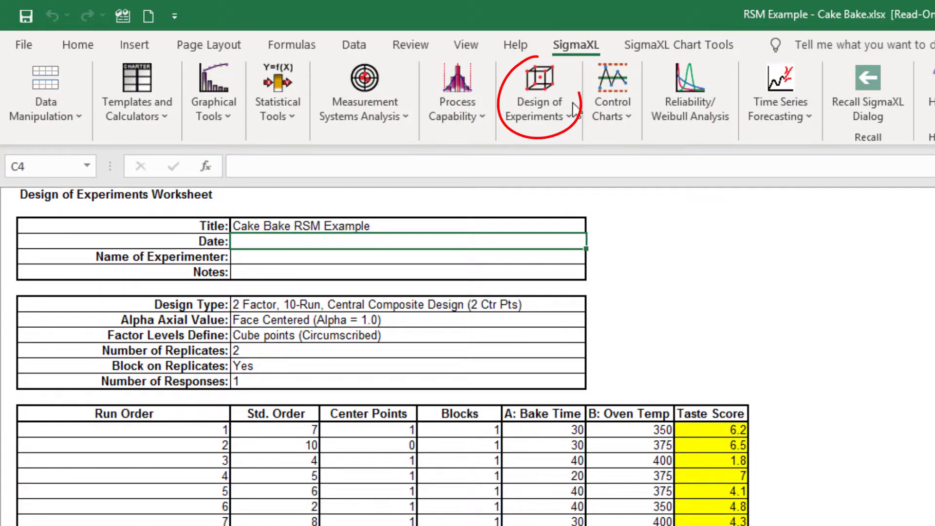
{"action": "left_click", "coordinate": [561, 112]}
{"action": "mouse_move", "coordinate": [595, 221]}
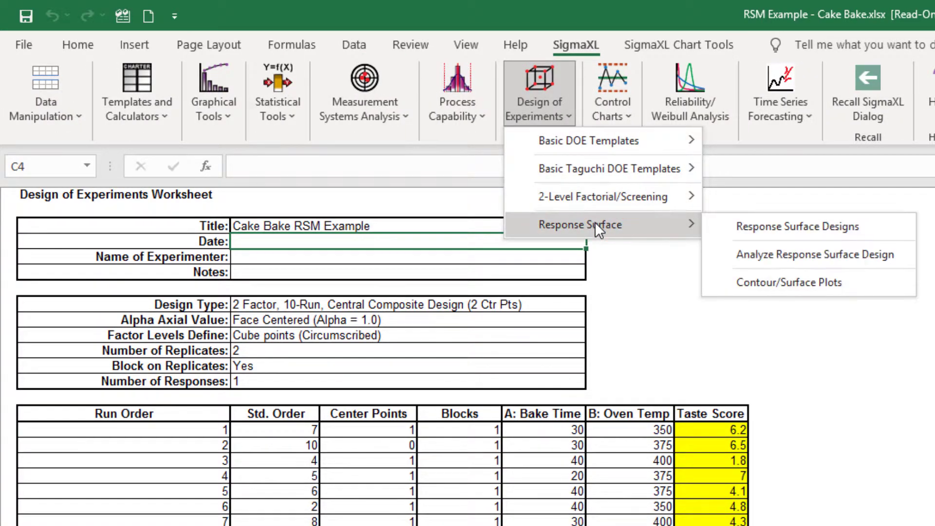
{"action": "left_click", "coordinate": [784, 260]}
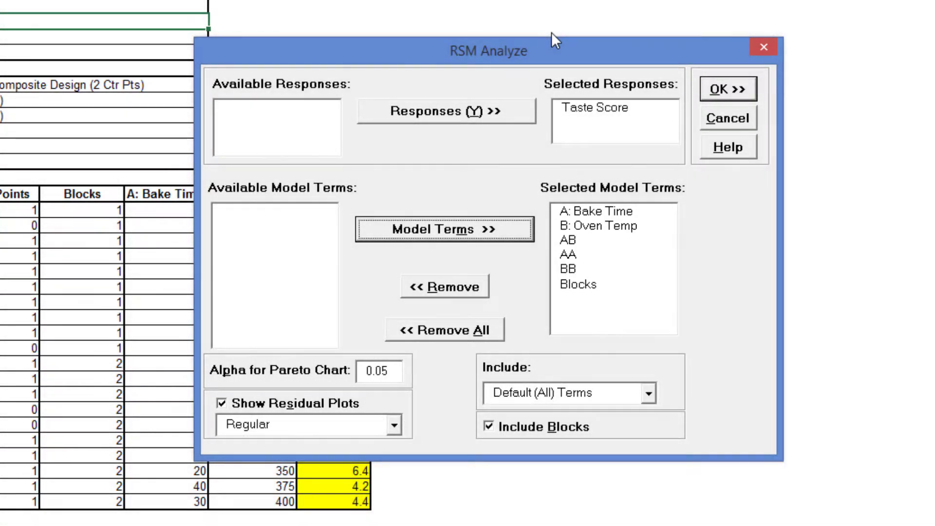
{"action": "left_click", "coordinate": [727, 88]}
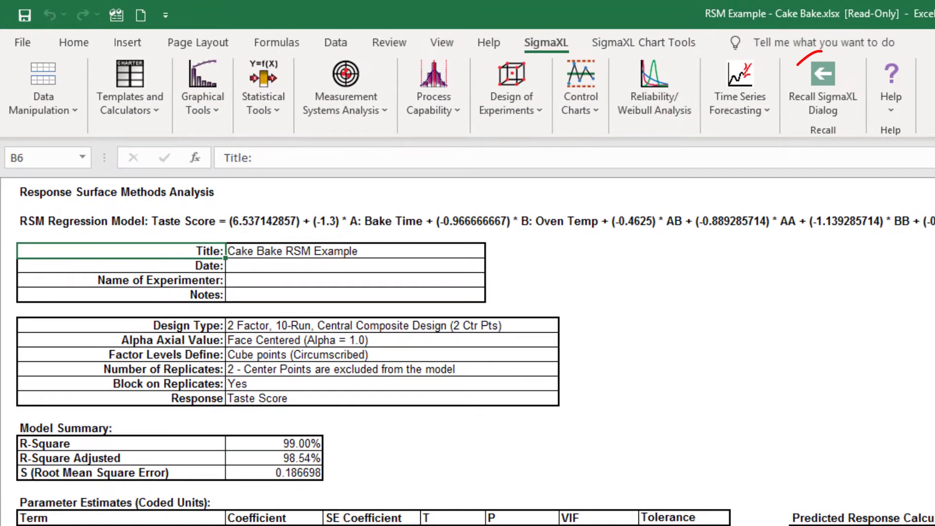
Step: Rerun the Taste Score RSM analysis with Include Blocks unchecked
{"action": "left_click", "coordinate": [815, 94]}
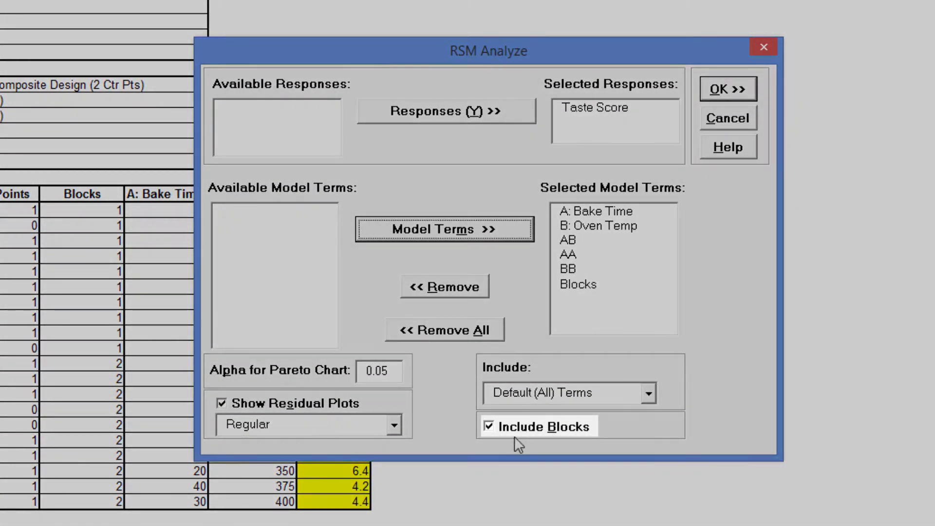
{"action": "left_click", "coordinate": [497, 433]}
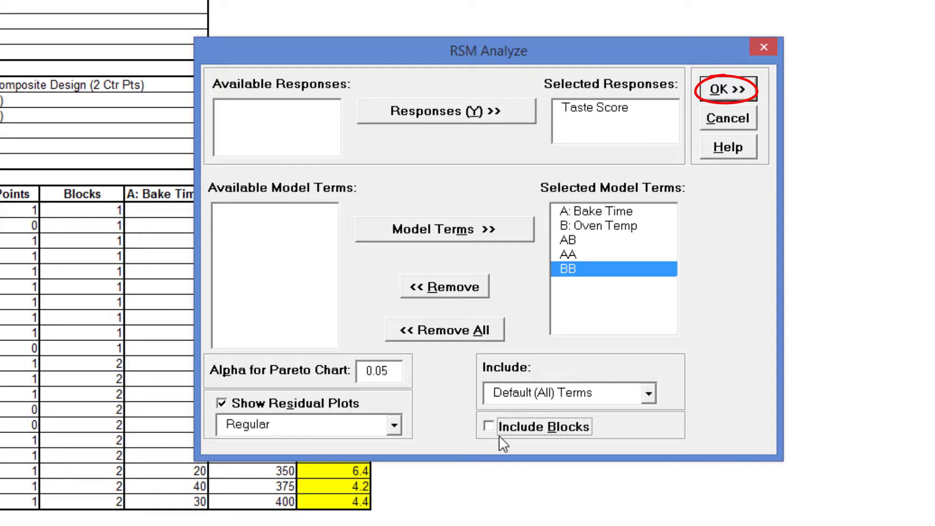
{"action": "left_click", "coordinate": [731, 89]}
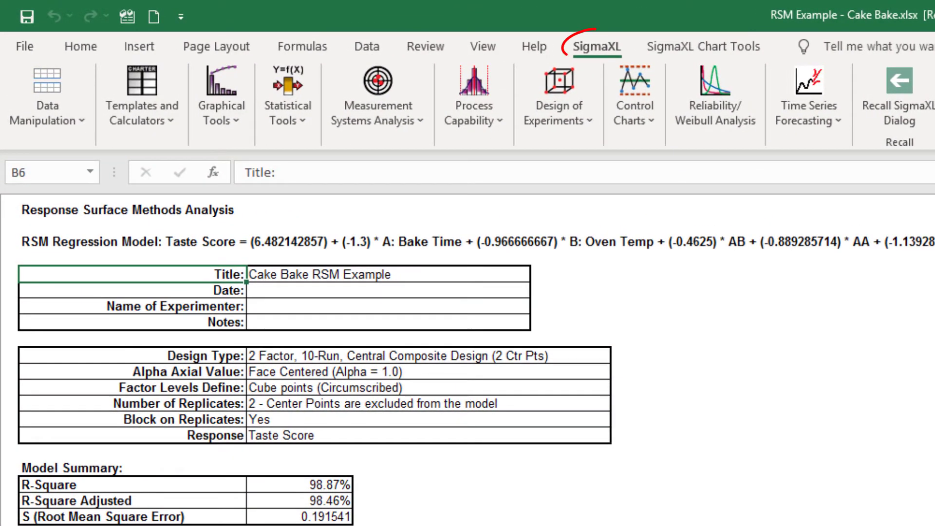
Step: Generate SigmaXL contour and 3D surface plots of Taste Score versus Bake Time and Oven Temp
{"action": "left_click", "coordinate": [556, 121]}
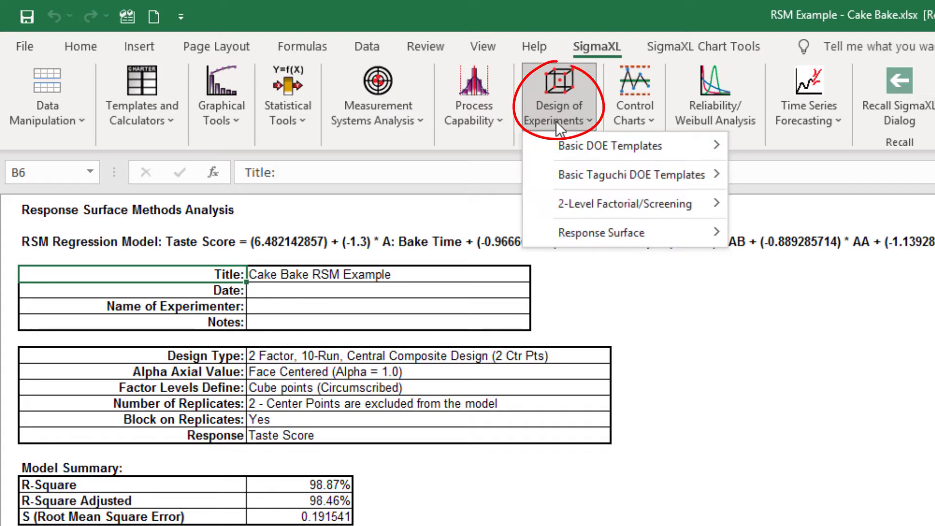
{"action": "mouse_move", "coordinate": [589, 232]}
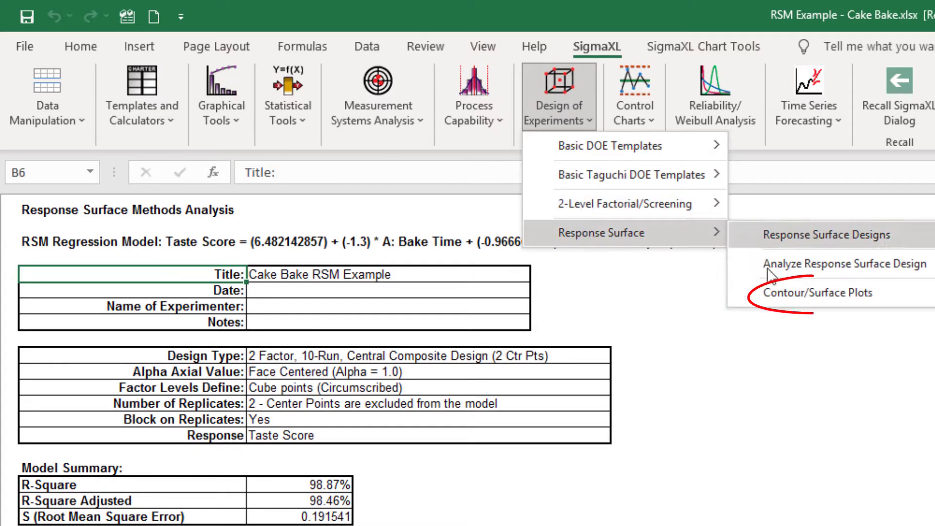
{"action": "left_click", "coordinate": [780, 292]}
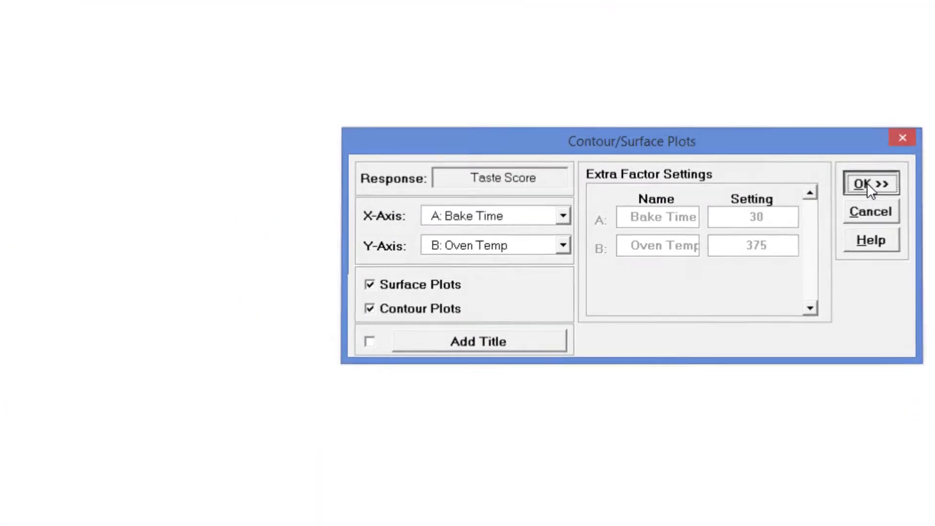
{"action": "left_click", "coordinate": [759, 179]}
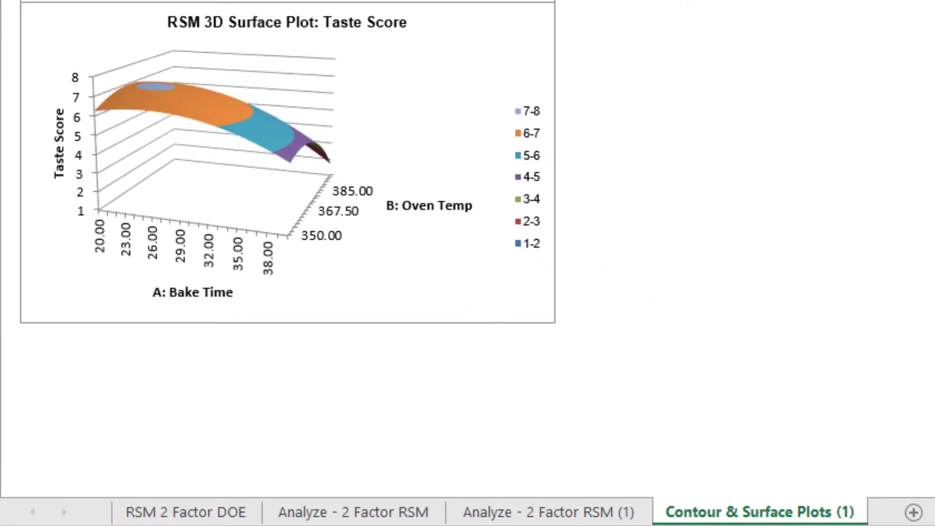
Step: Enter Bake Time 23 and Oven Temp 368 in the Predicted Response Calculator on Analyze - 2 Factor RSM (1)
{"action": "left_click", "coordinate": [577, 512]}
{"action": "scroll", "coordinate": [467, 196], "scroll_direction": "right", "scroll_amount": 2}
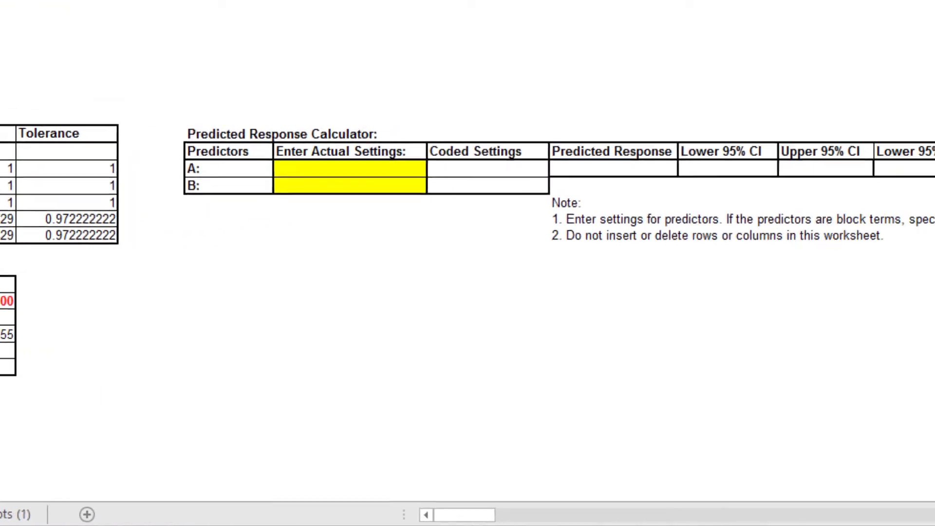
{"action": "left_click", "coordinate": [377, 174]}
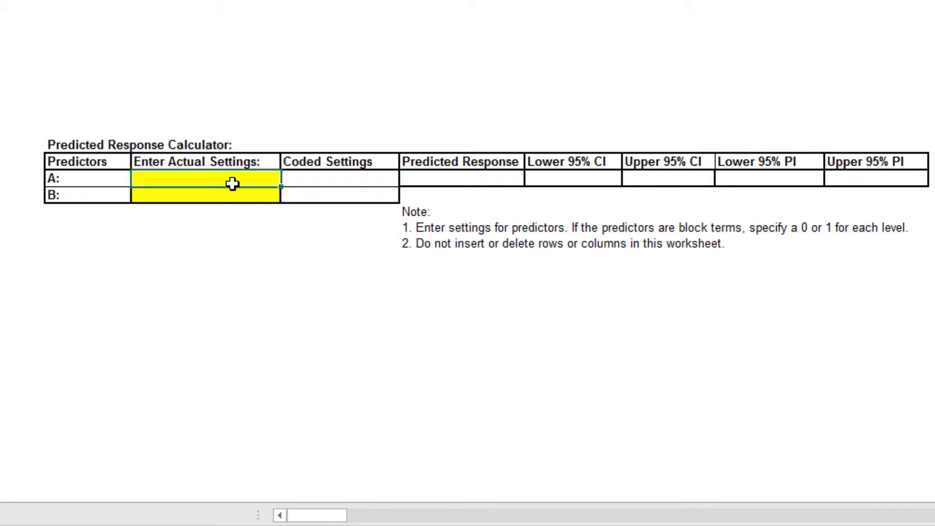
{"action": "type", "text": "23"}
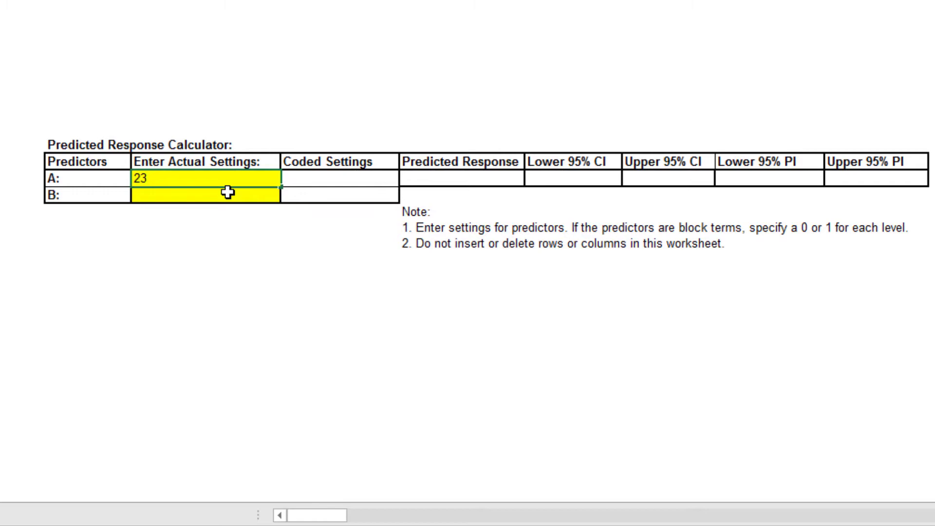
{"action": "left_click", "coordinate": [228, 193]}
{"action": "type", "text": "368"}
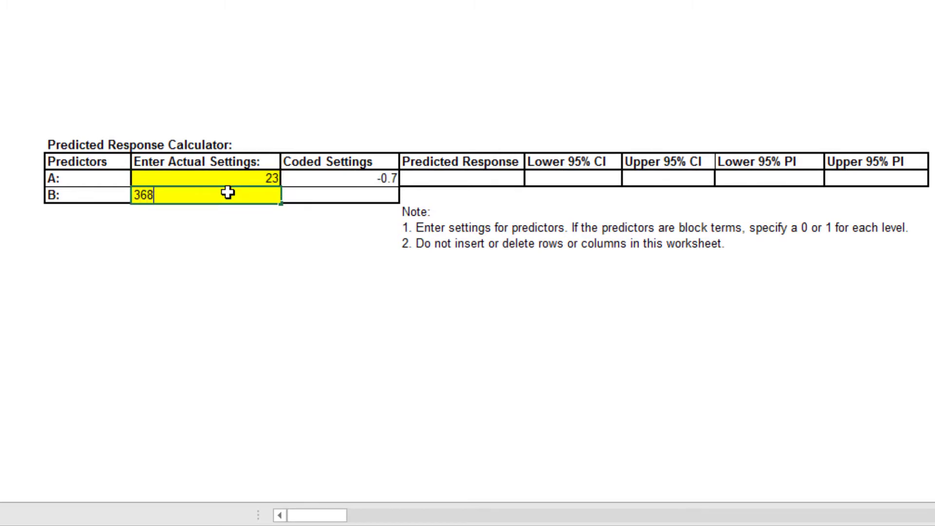
{"action": "key", "text": "Return"}
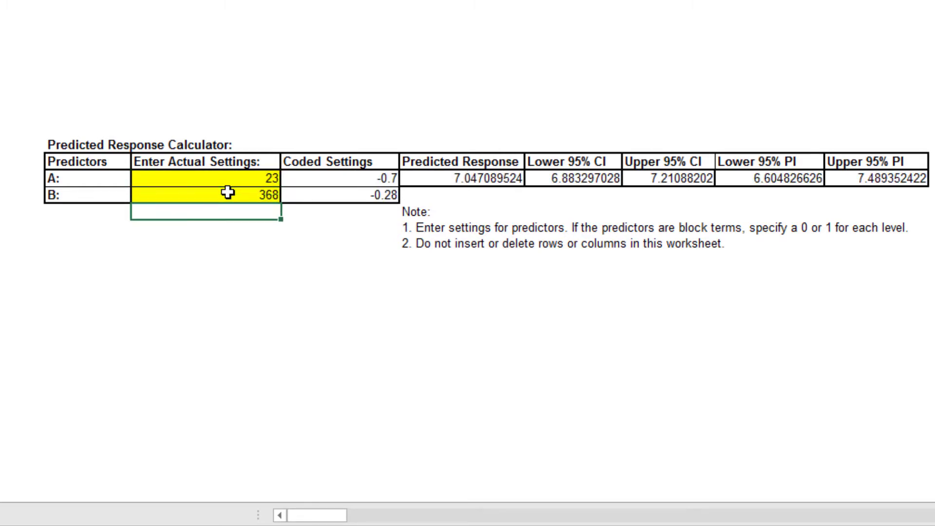
{"action": "left_click", "coordinate": [461, 179]}
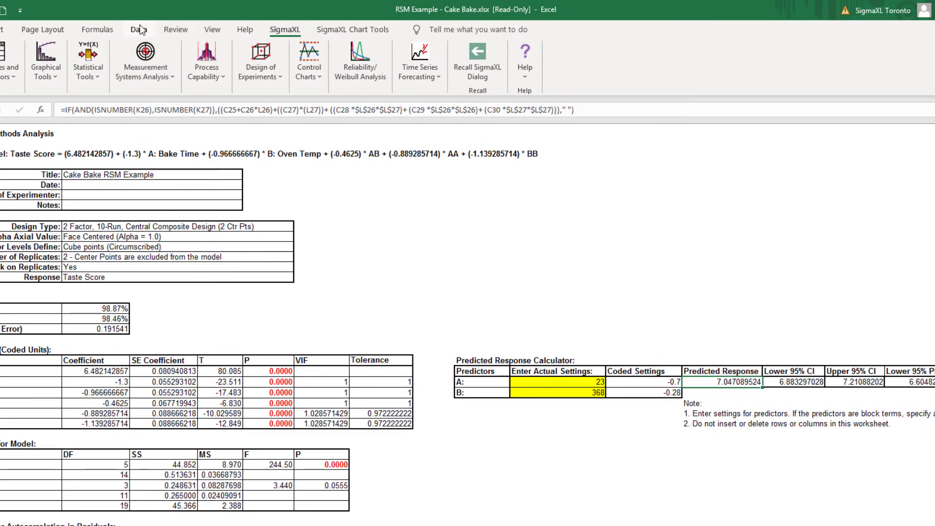
Step: Set up Solver to maximize the predicted response by changing cells K26:K27
{"action": "left_click", "coordinate": [139, 29]}
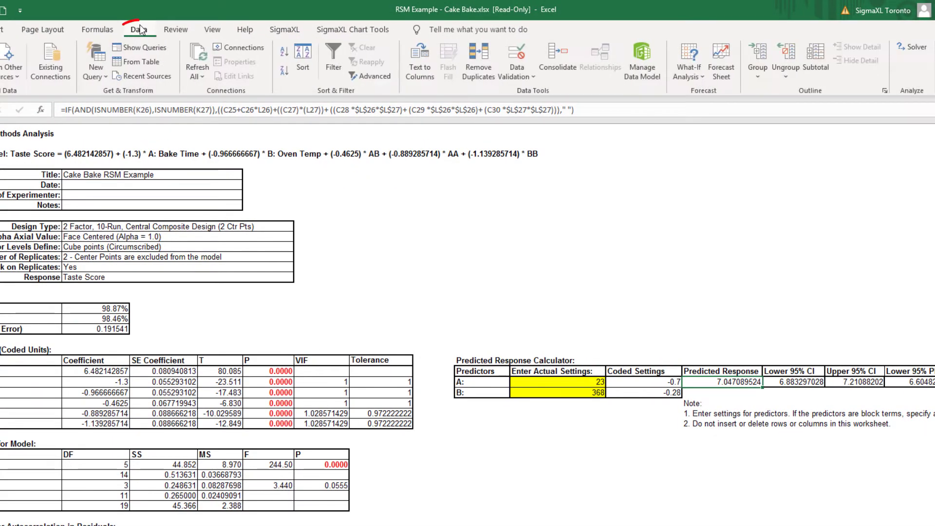
{"action": "left_click", "coordinate": [911, 47]}
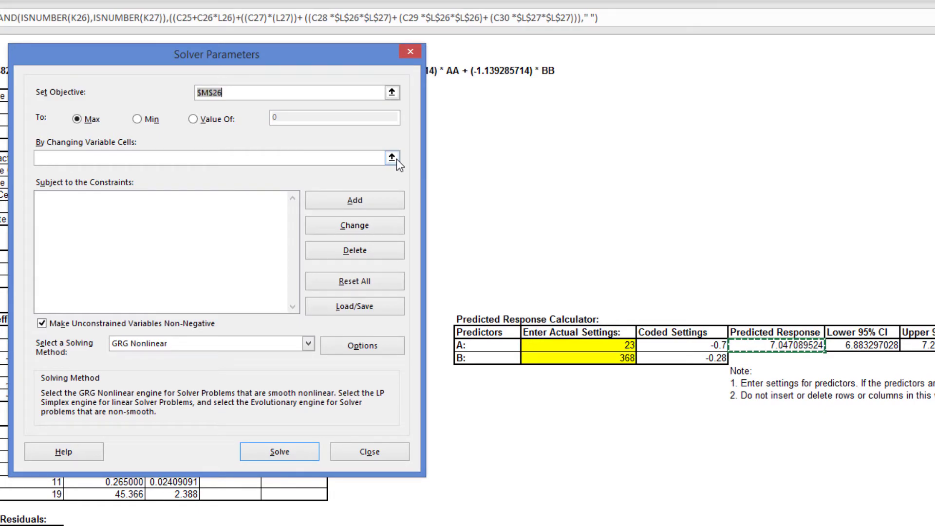
{"action": "left_click", "coordinate": [397, 158]}
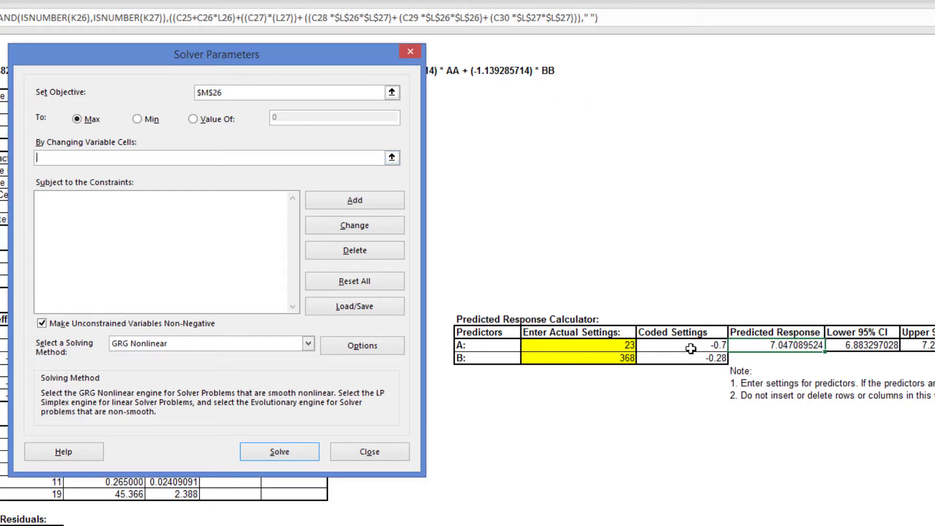
{"action": "left_click_drag", "start_coordinate": [624, 347], "coordinate": [628, 358]}
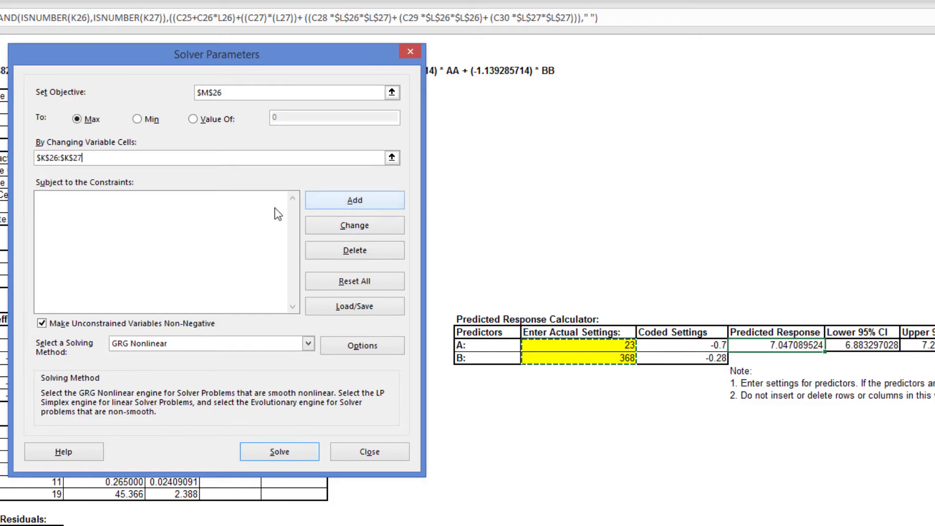
Step: Add a Solver constraint requiring coded settings L26:L27 to be at least -1
{"action": "left_click", "coordinate": [332, 201]}
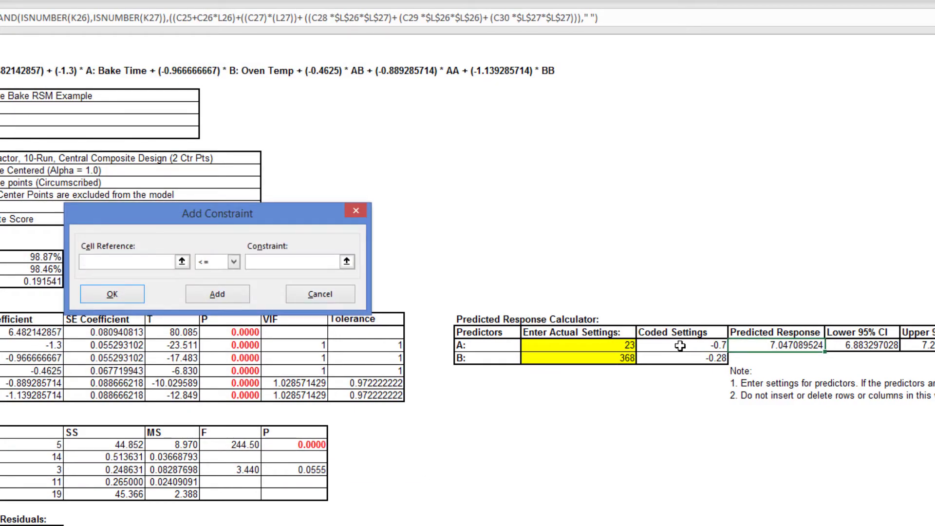
{"action": "mouse_move", "coordinate": [694, 348]}
{"action": "left_mouse_down"}
{"action": "mouse_move", "coordinate": [694, 360]}
{"action": "mouse_move", "coordinate": [685, 356]}
{"action": "left_mouse_up"}
{"action": "left_click", "coordinate": [234, 262]}
{"action": "left_click", "coordinate": [205, 292]}
{"action": "left_click", "coordinate": [292, 261]}
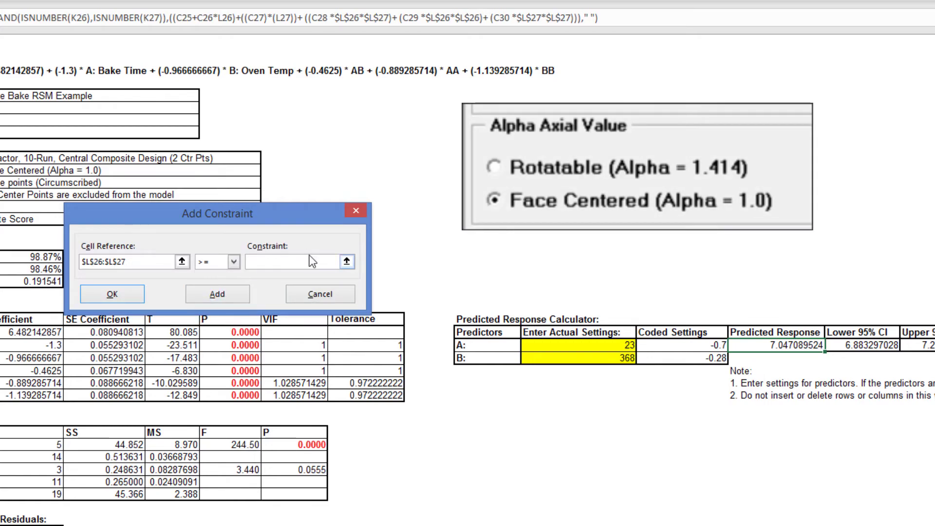
{"action": "type", "text": "-1"}
{"action": "left_click", "coordinate": [120, 296]}
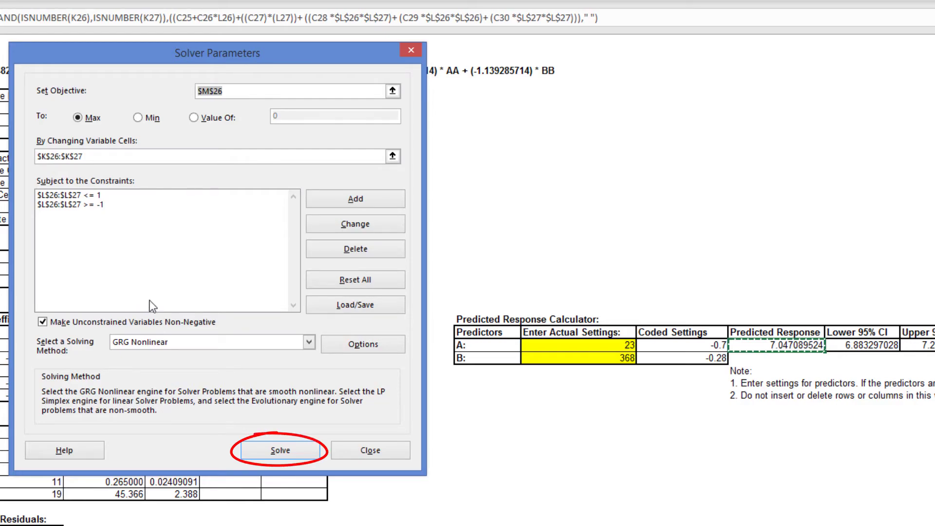
Step: Solve and keep the solution: Bake Time 23.448, Oven Temp 367.719, predicted Taste Score 7.0488
{"action": "left_click", "coordinate": [276, 451]}
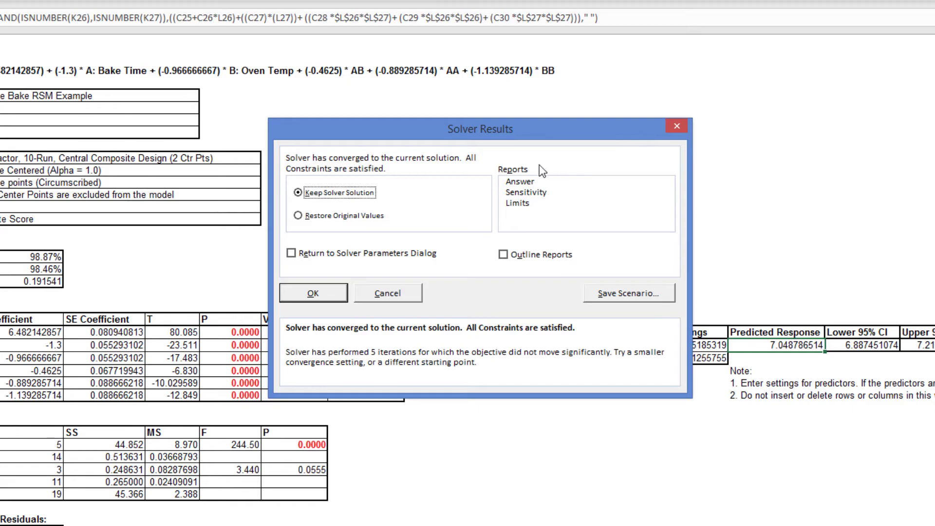
{"action": "left_click_drag", "start_coordinate": [521, 135], "coordinate": [275, 169]}
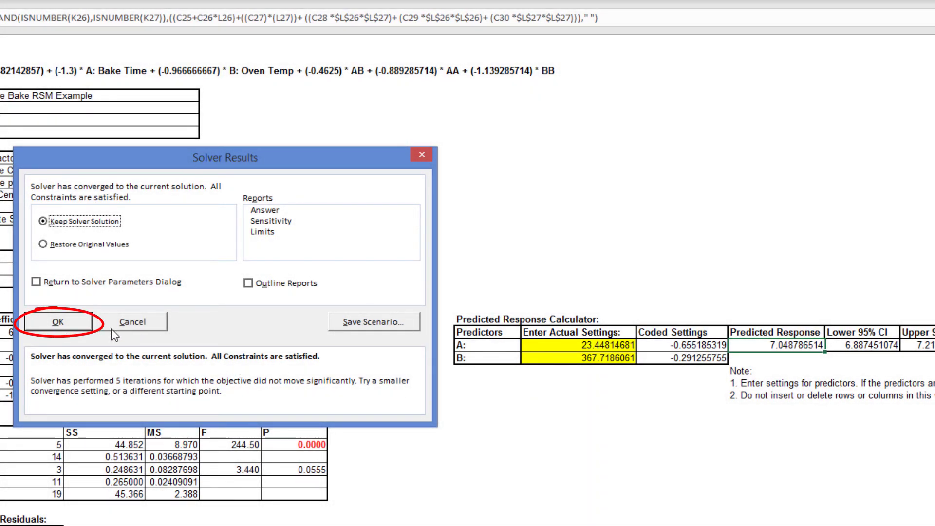
{"action": "left_click", "coordinate": [32, 320]}
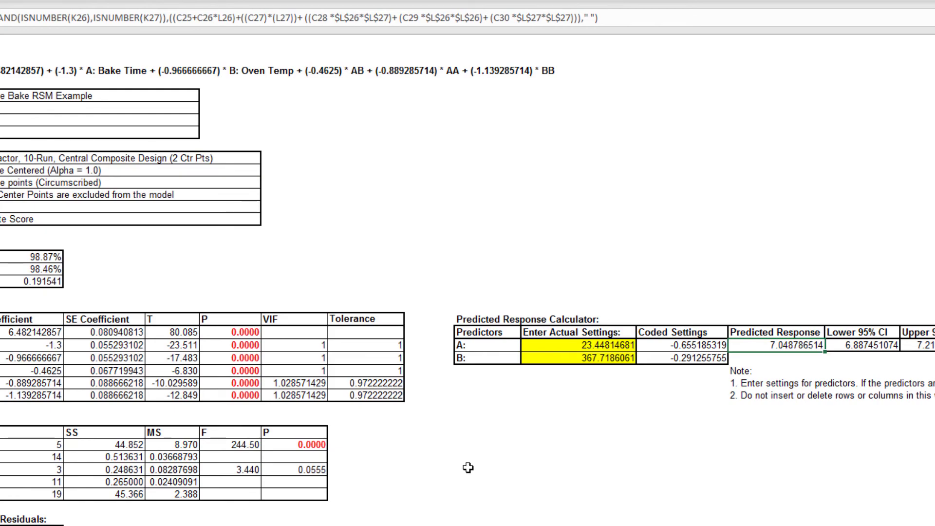